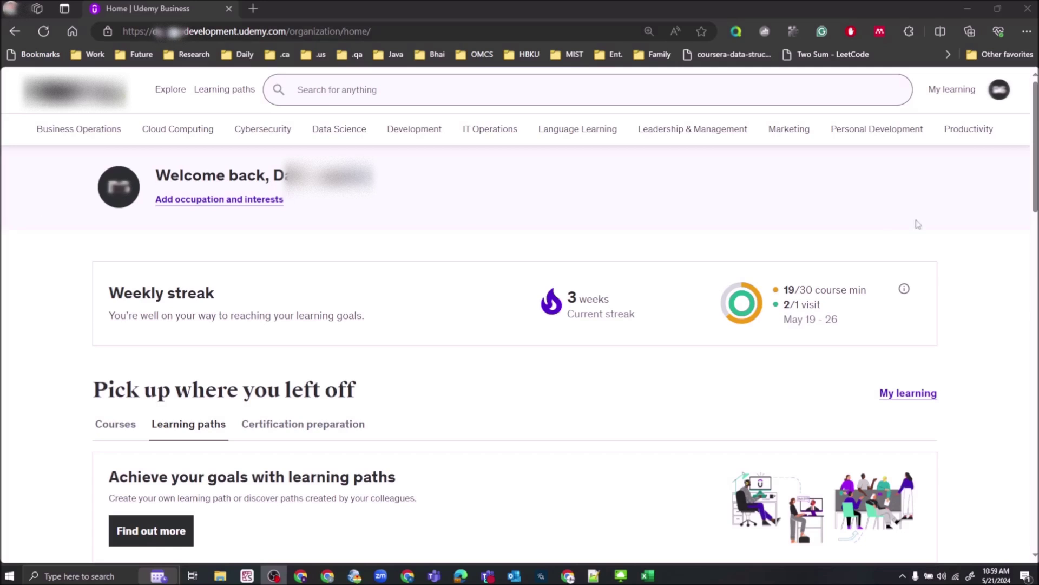
- Reveal the profile avatar dropdown listing My learning, Account settings, Language, Edit profile, Help and Log out
{"action": "mouse_move", "coordinate": [996, 93]}
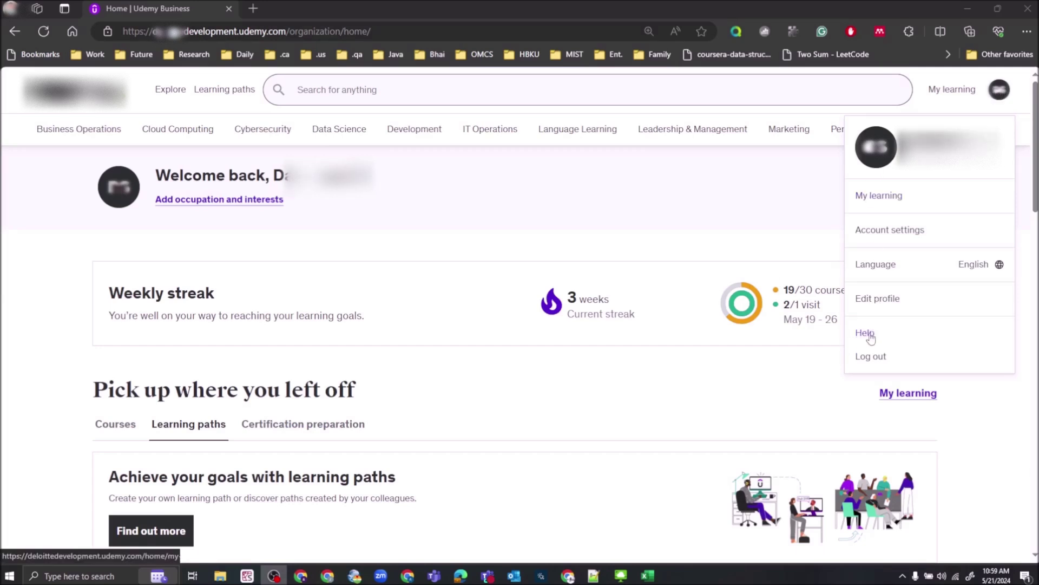
- Choose Help in the profile menu to load the 'How May we Help You?' support site in a new tab
{"action": "left_click", "coordinate": [509, 395]}
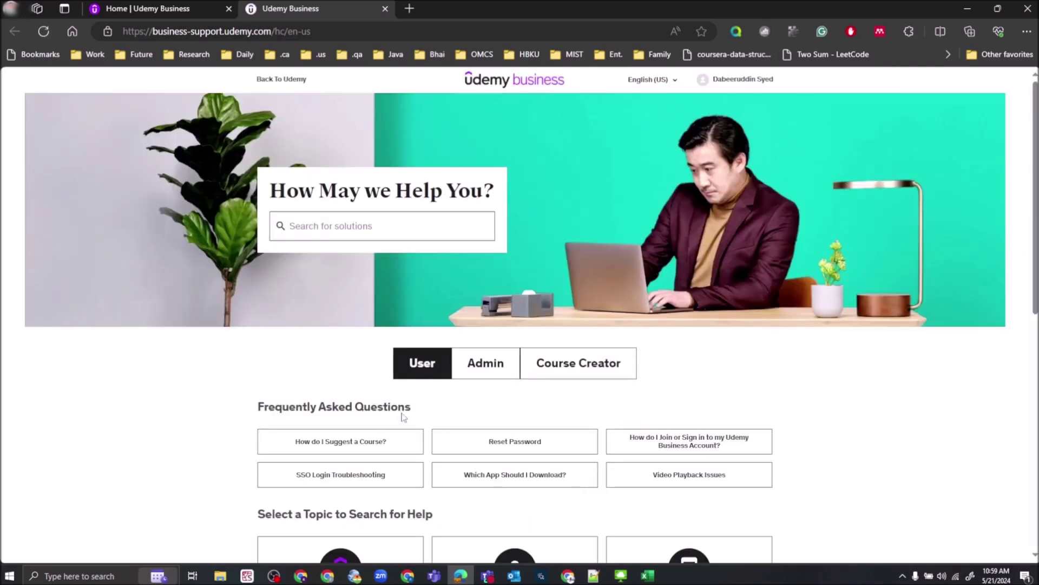
- Open the 'How do I Suggest a Course?' FAQ and follow its contact form link
{"action": "left_click", "coordinate": [336, 442]}
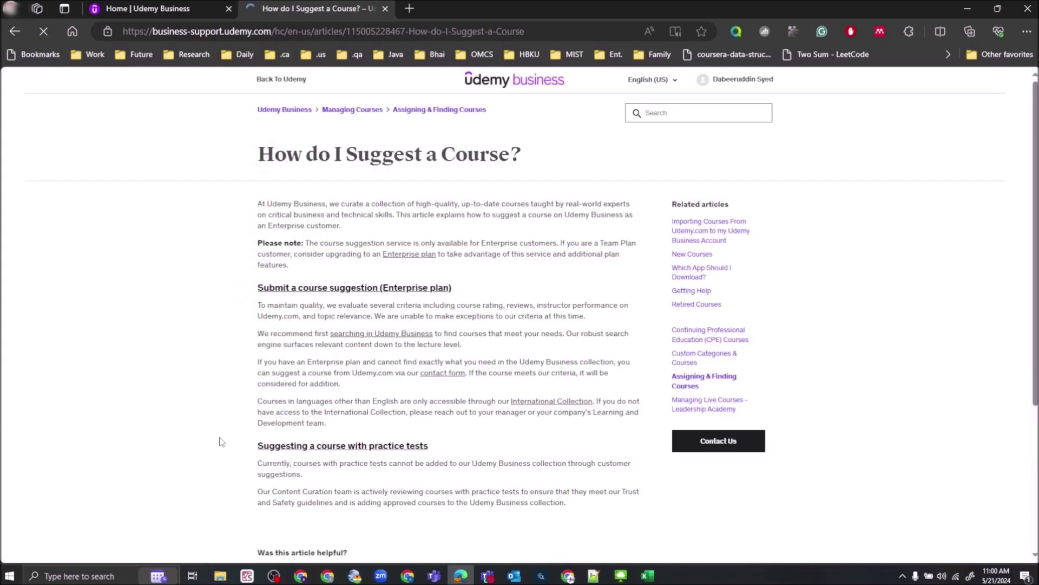
{"action": "left_click", "coordinate": [442, 375]}
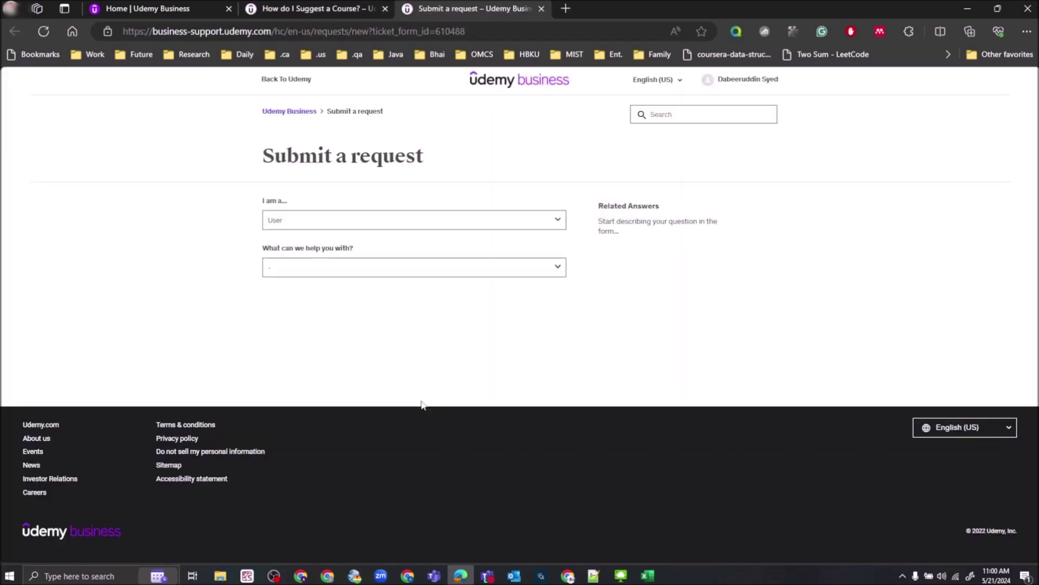
- Set 'I am a...' to User and 'What can we help you with?' to Submit a course suggestion
{"action": "left_click", "coordinate": [331, 230]}
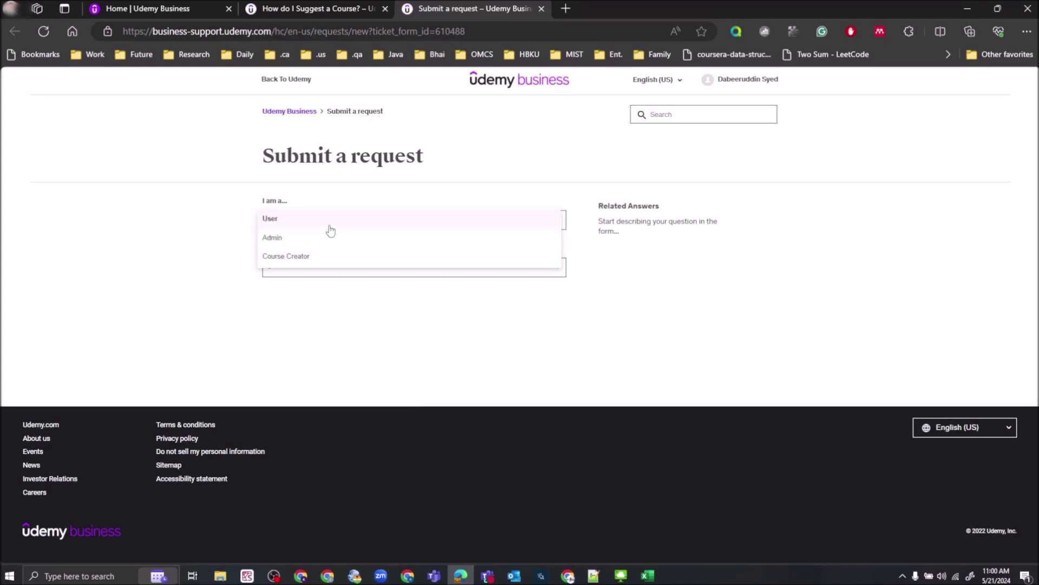
{"action": "left_click", "coordinate": [330, 228]}
{"action": "left_click", "coordinate": [343, 272]}
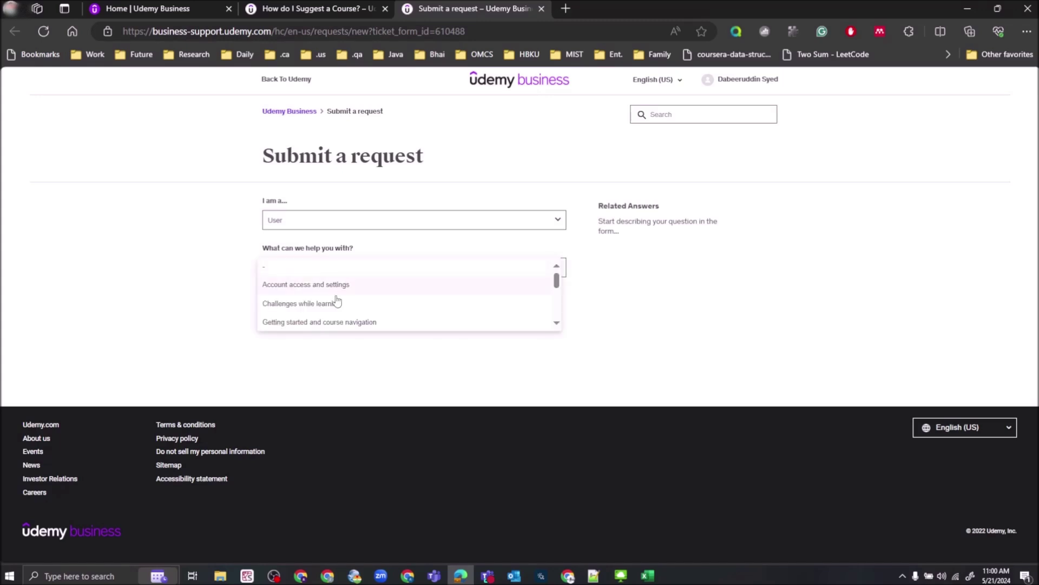
{"action": "scroll", "coordinate": [559, 326], "scroll_direction": "down", "scroll_amount": 2}
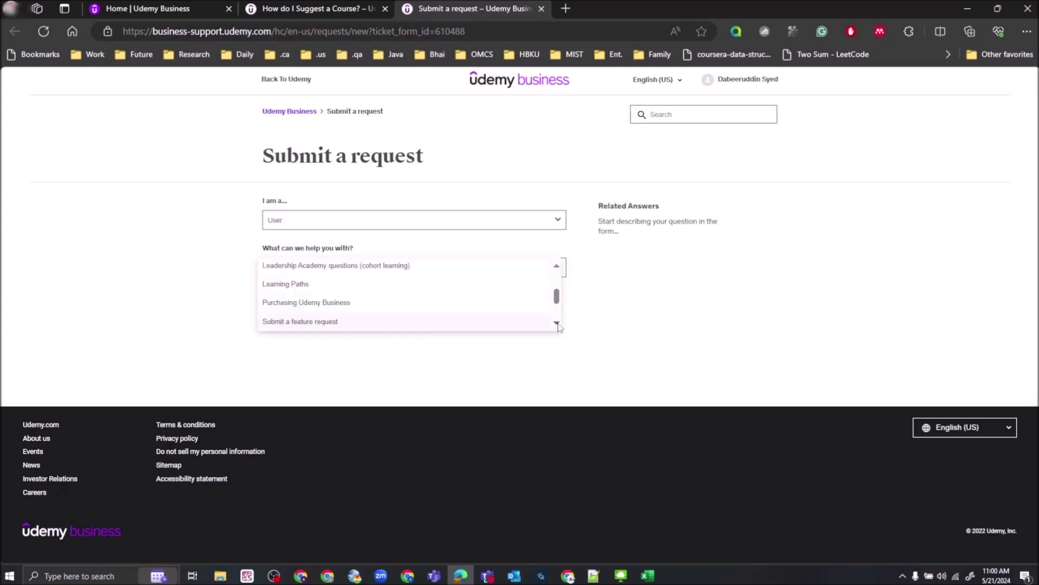
{"action": "left_click", "coordinate": [557, 325]}
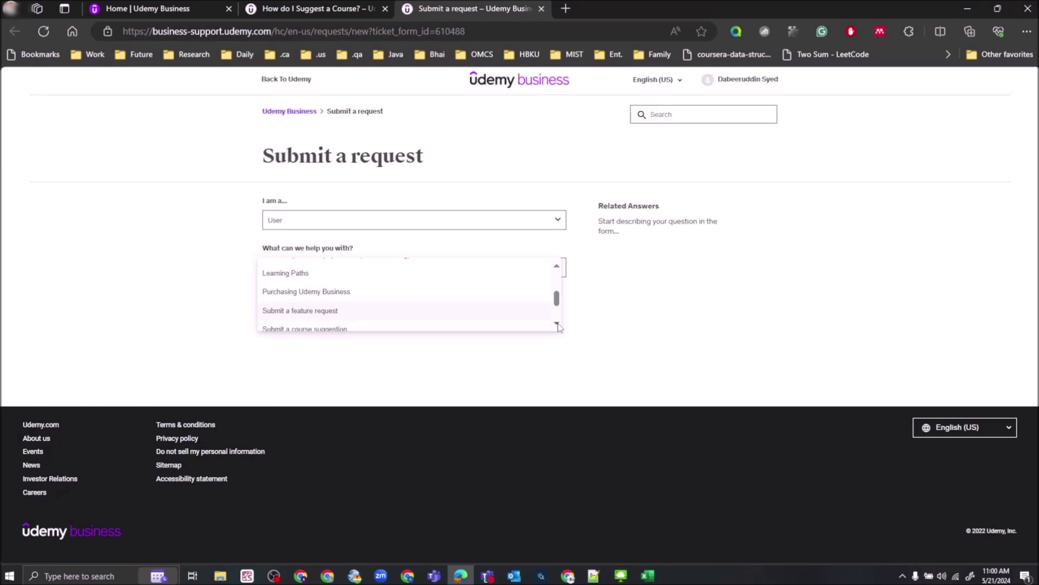
{"action": "scroll", "coordinate": [558, 325], "scroll_direction": "down", "scroll_amount": 2}
{"action": "left_click", "coordinate": [328, 291]}
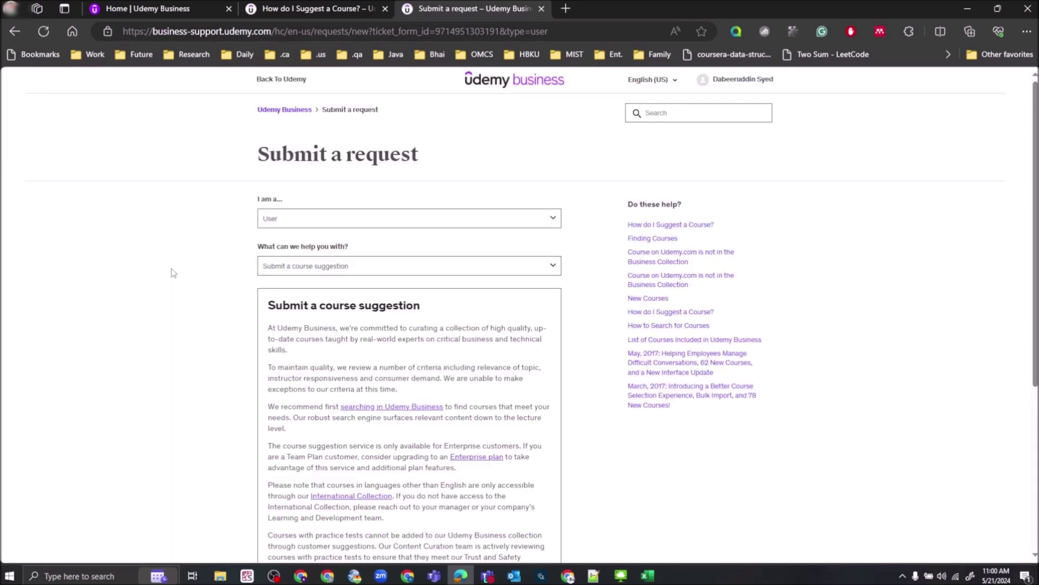
- Scroll down past the guidelines to the course URL, language and reason fields
{"action": "scroll", "coordinate": [173, 273], "scroll_direction": "down", "scroll_amount": 2}
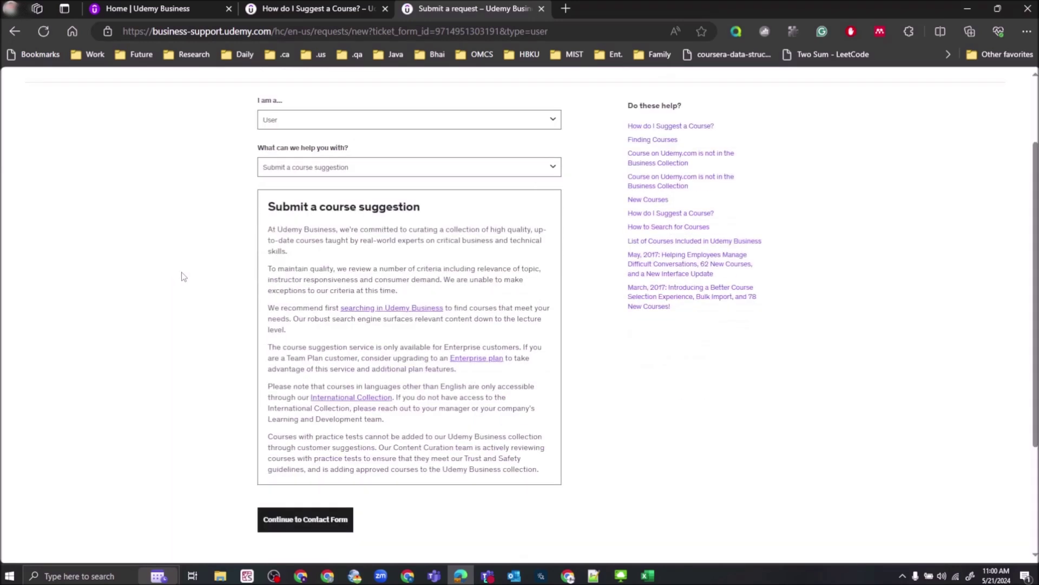
{"action": "scroll", "coordinate": [184, 276], "scroll_direction": "down", "scroll_amount": 1}
{"action": "scroll", "coordinate": [378, 458], "scroll_direction": "down", "scroll_amount": 1}
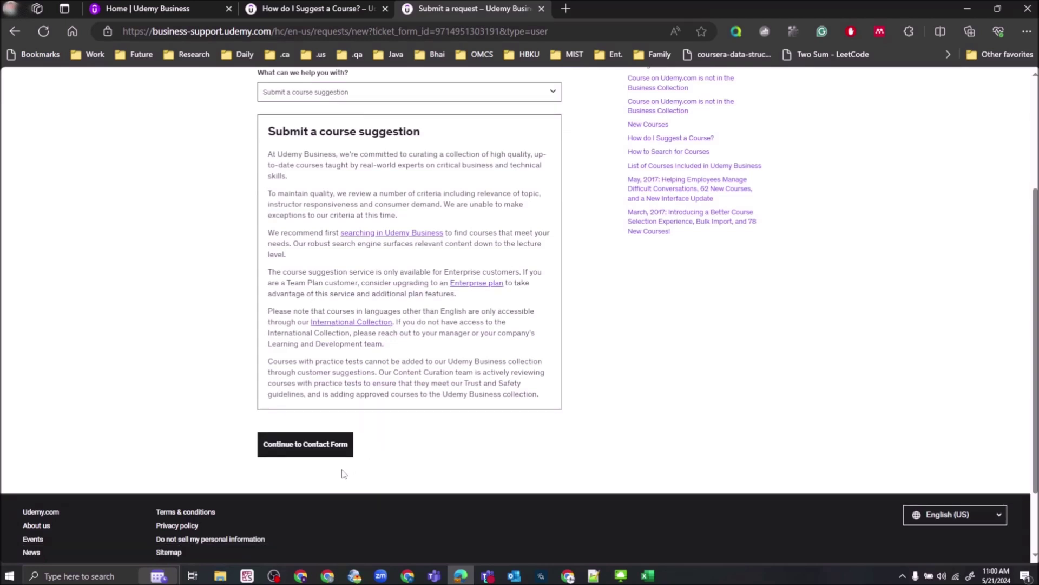
{"action": "scroll", "coordinate": [330, 390], "scroll_direction": "down", "scroll_amount": 2}
{"action": "scroll", "coordinate": [295, 393], "scroll_direction": "down", "scroll_amount": 1}
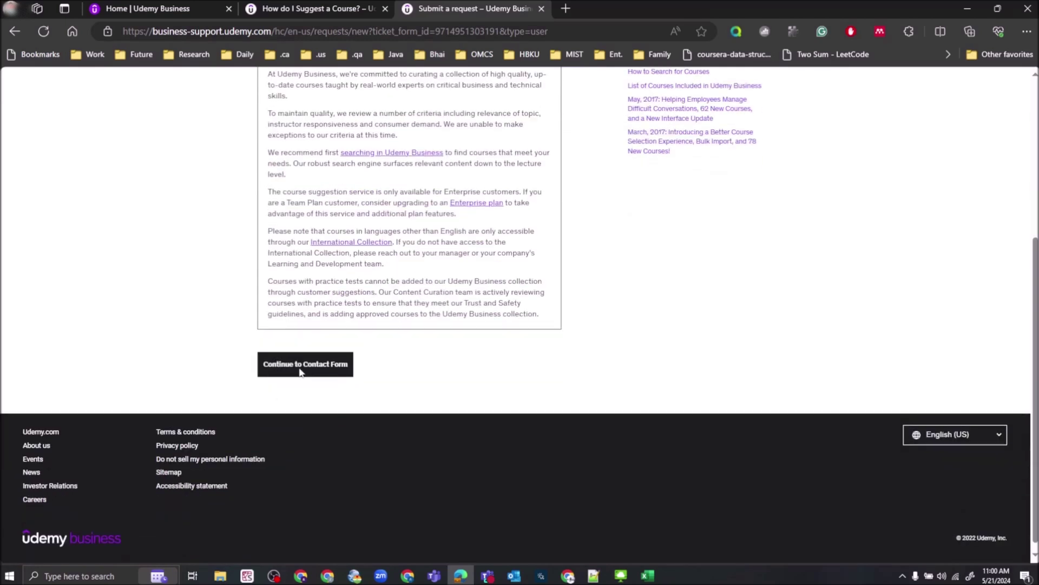
{"action": "scroll", "coordinate": [298, 364], "scroll_direction": "down", "scroll_amount": 1}
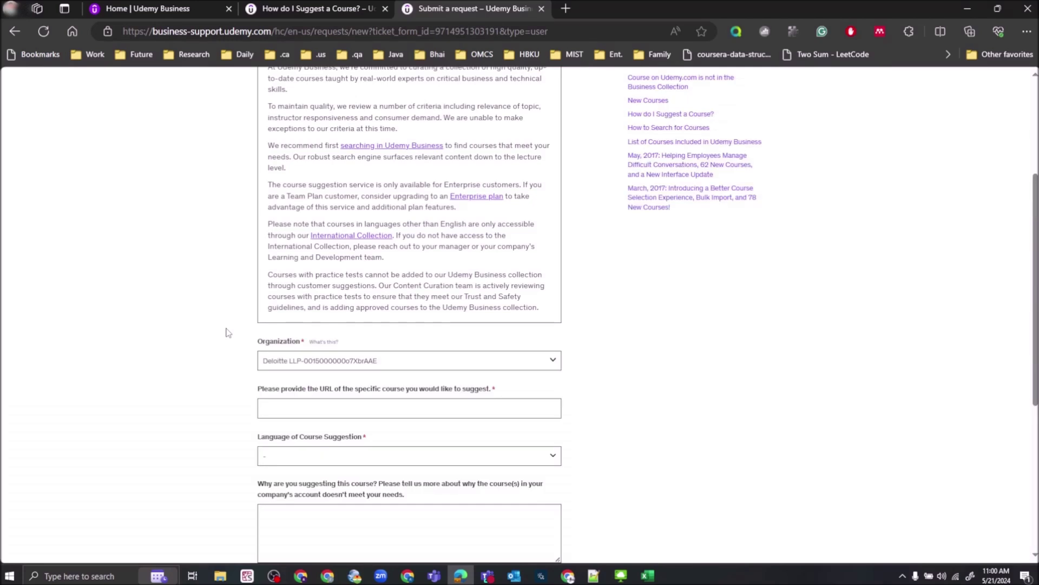
{"action": "scroll", "coordinate": [227, 332], "scroll_direction": "down", "scroll_amount": 1}
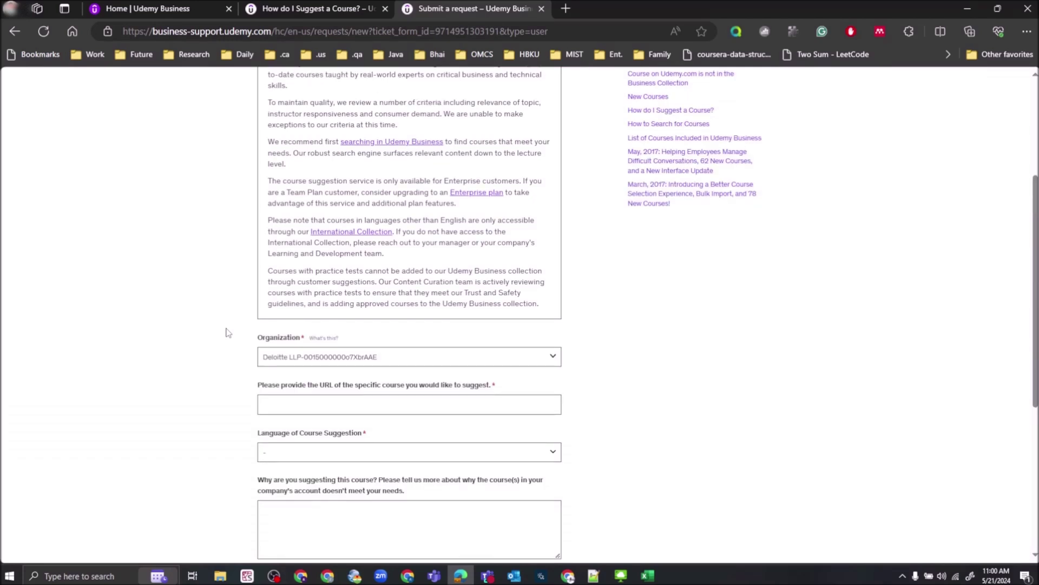
{"action": "scroll", "coordinate": [227, 332], "scroll_direction": "down", "scroll_amount": 4}
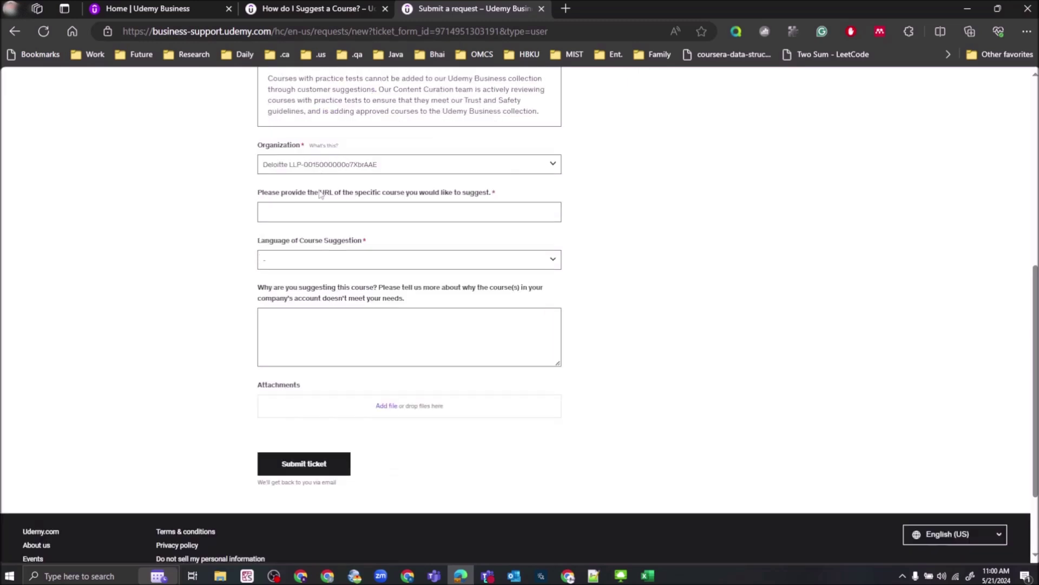
{"action": "left_click_drag", "start_coordinate": [258, 192], "coordinate": [491, 193]}
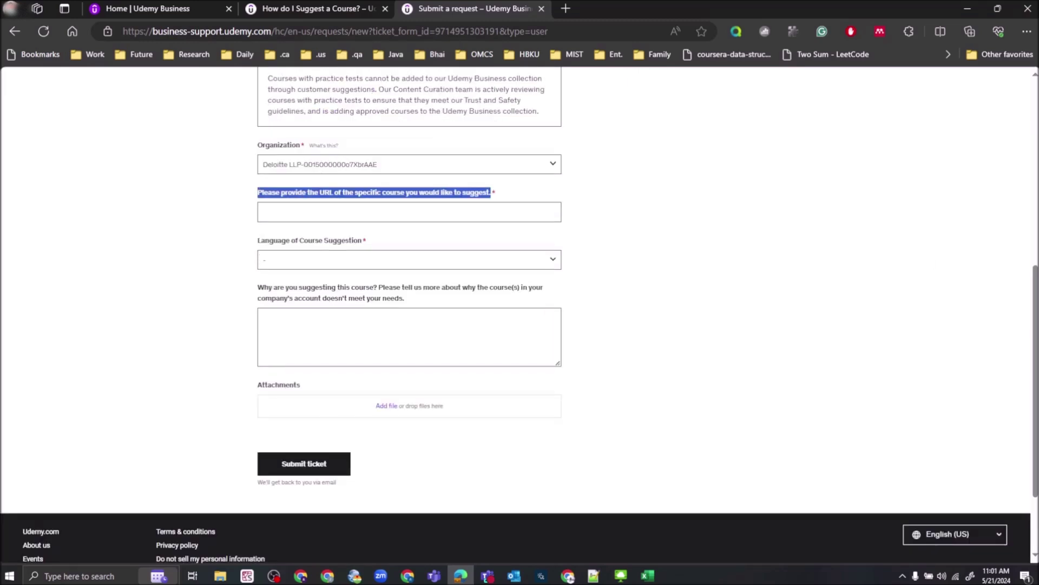
{"action": "key", "text": "alt+Tab"}
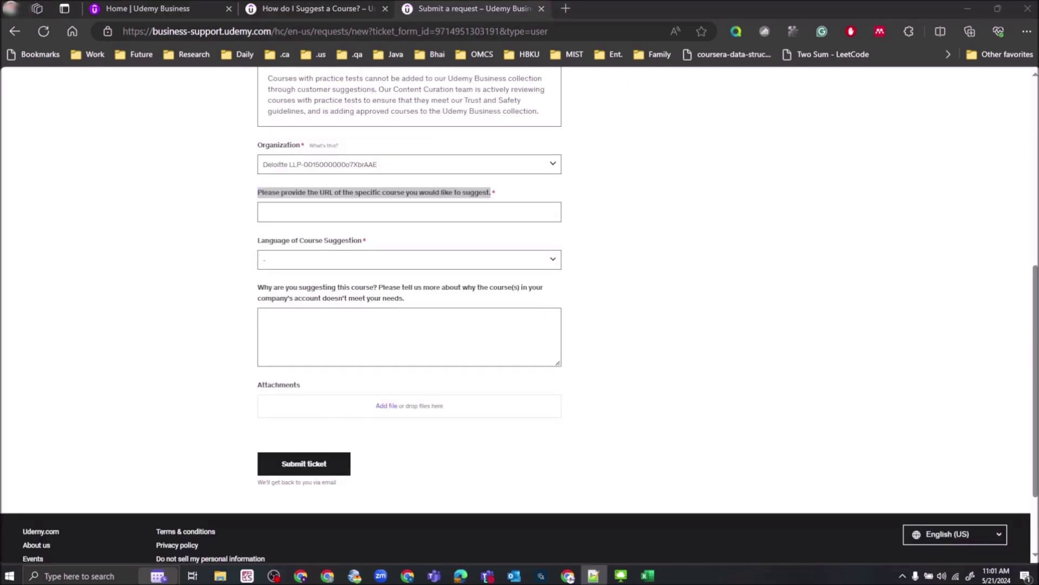
{"action": "key", "text": "alt+Tab"}
{"action": "left_click", "coordinate": [272, 211]}
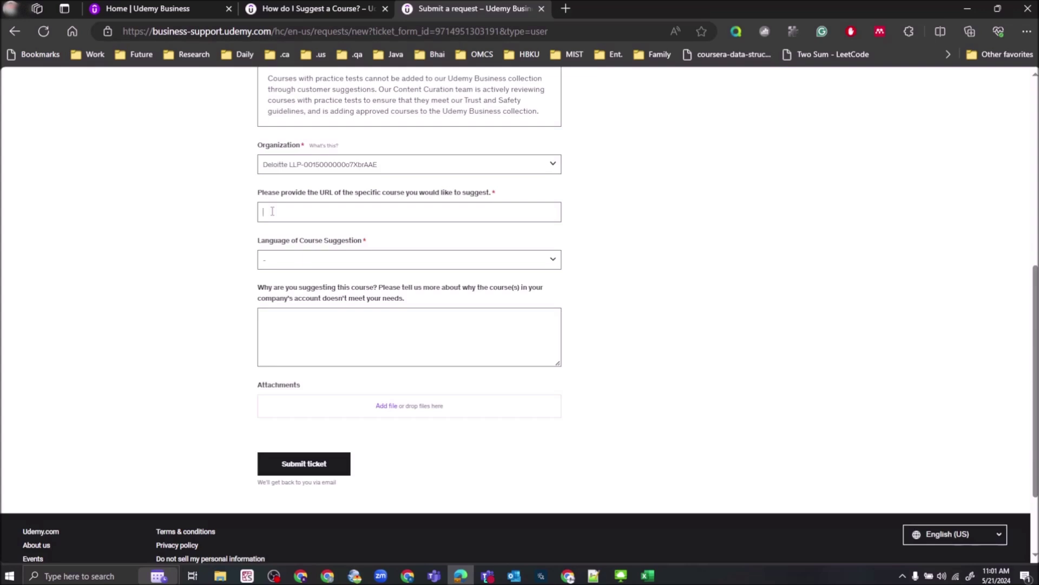
{"action": "right_click", "coordinate": [273, 213]}
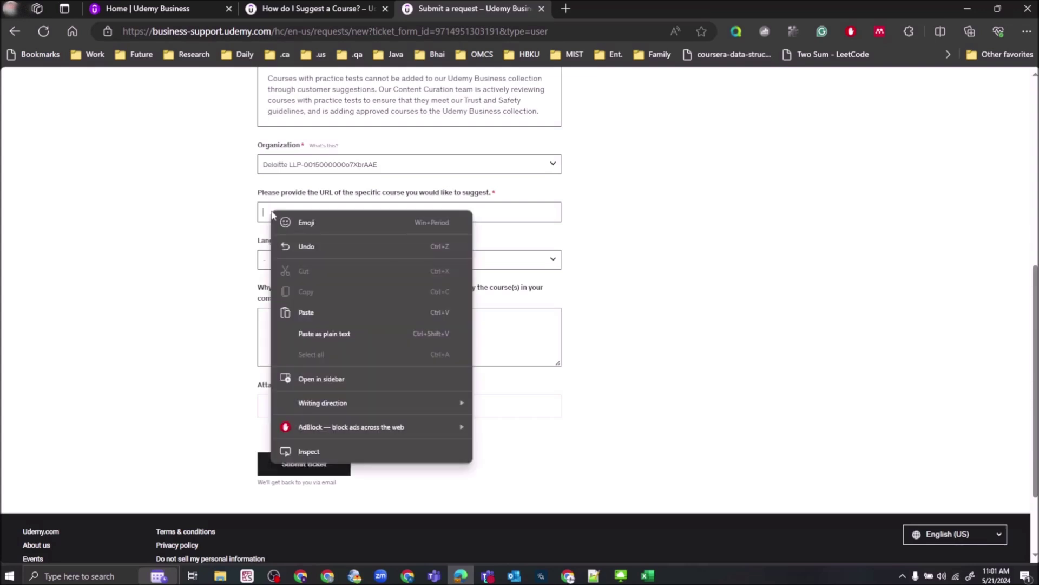
{"action": "left_click", "coordinate": [314, 333]}
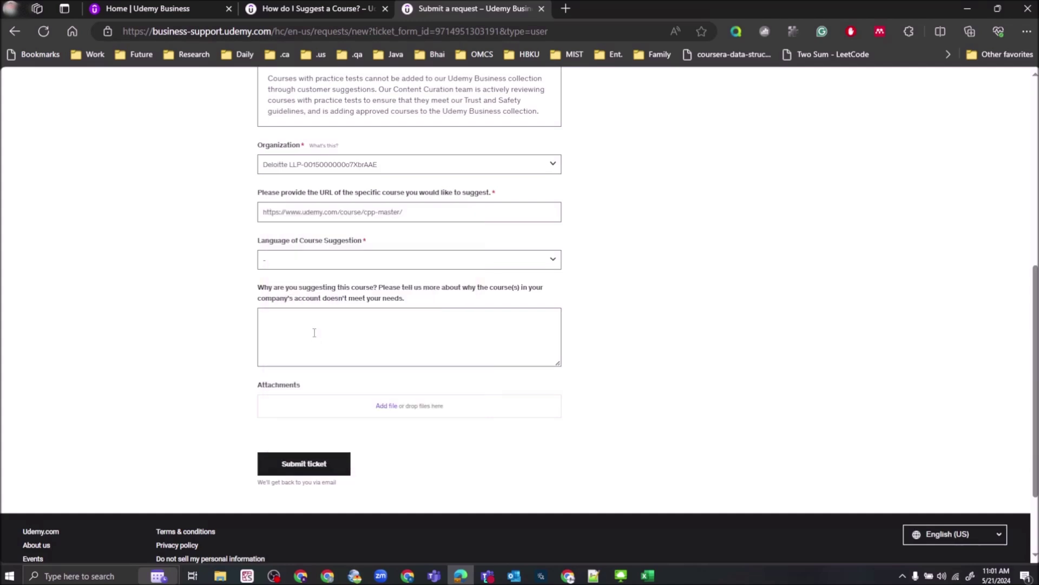
- Set the course language to English
{"action": "left_click", "coordinate": [340, 265]}
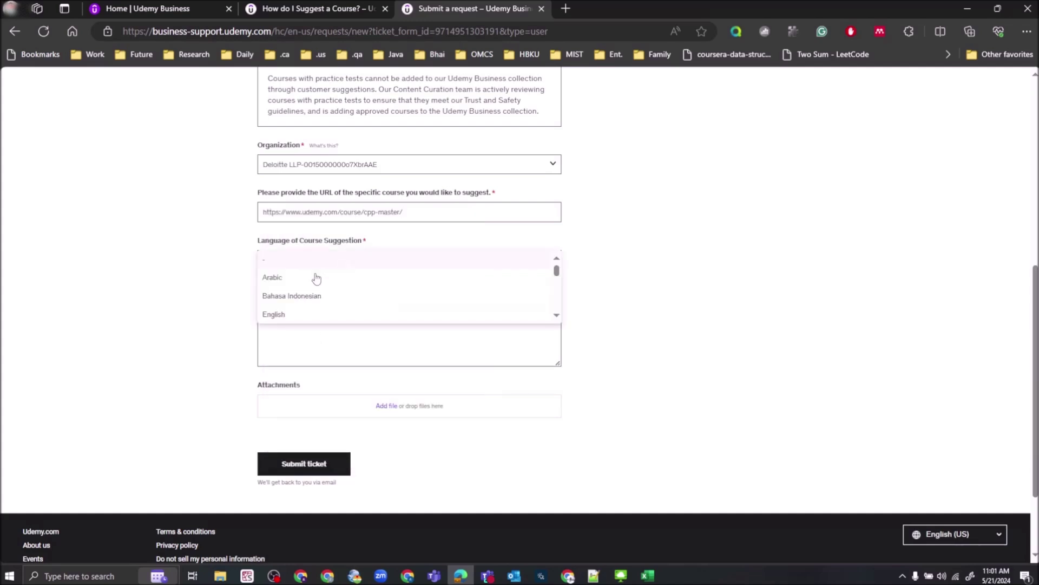
{"action": "left_click", "coordinate": [433, 315]}
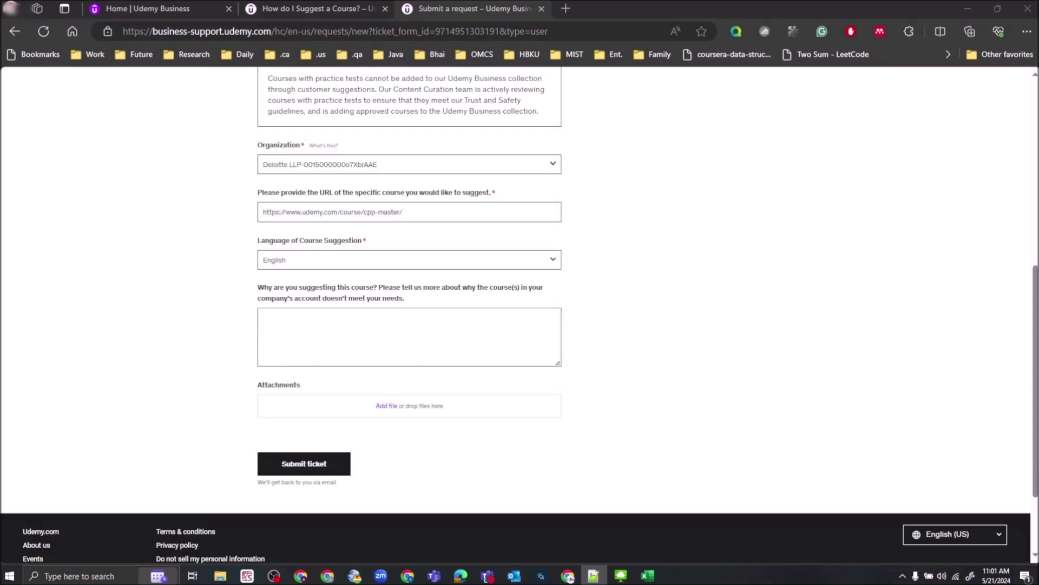
{"action": "left_click", "coordinate": [274, 318]}
- Paste the C++ object-oriented programming justification into the reason box and submit the ticket
{"action": "right_click", "coordinate": [274, 319]}
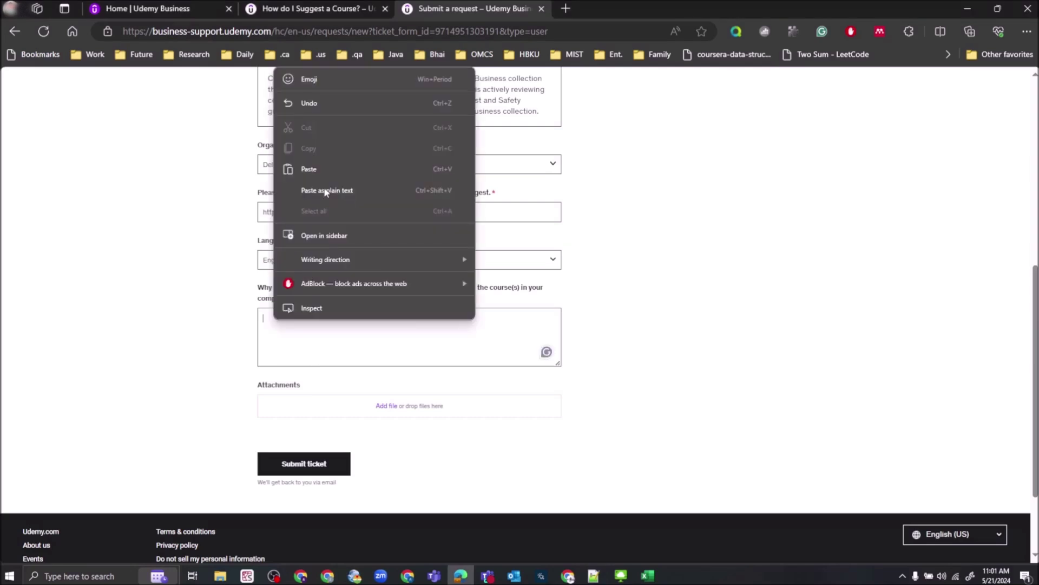
{"action": "left_click", "coordinate": [308, 346]}
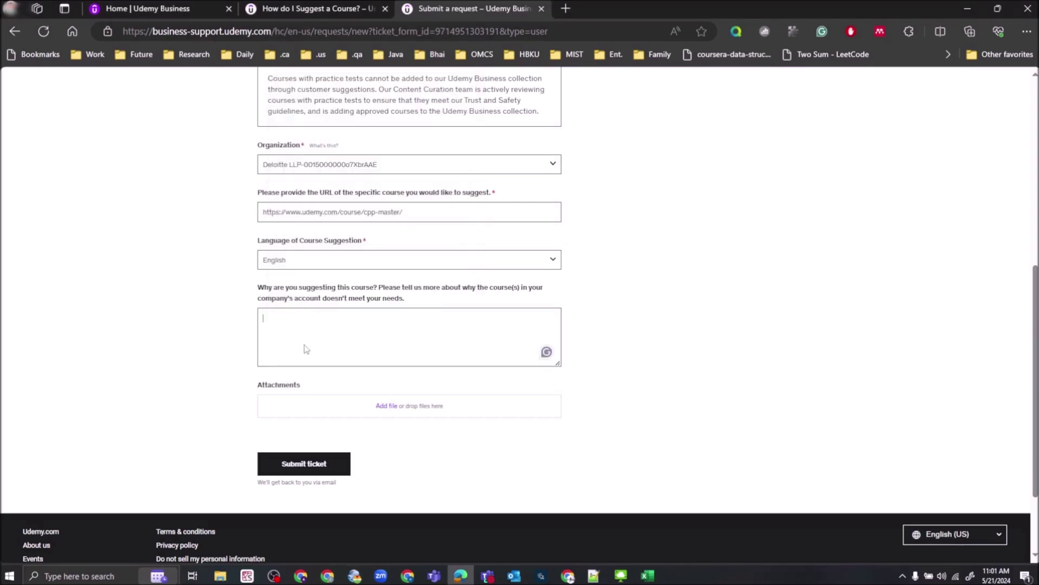
{"action": "type", "text": "Business collection does not contain C++ course with focus on object oriented programming with enough solved programs. This course will be a sufficient addition and will help business users in client interviews and programming work."}
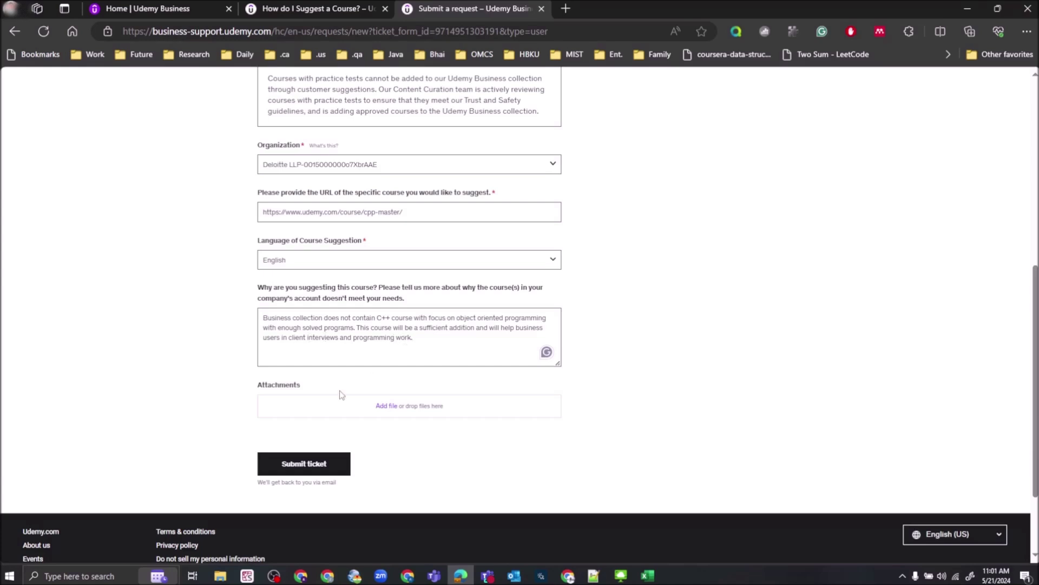
{"action": "left_click", "coordinate": [295, 469]}
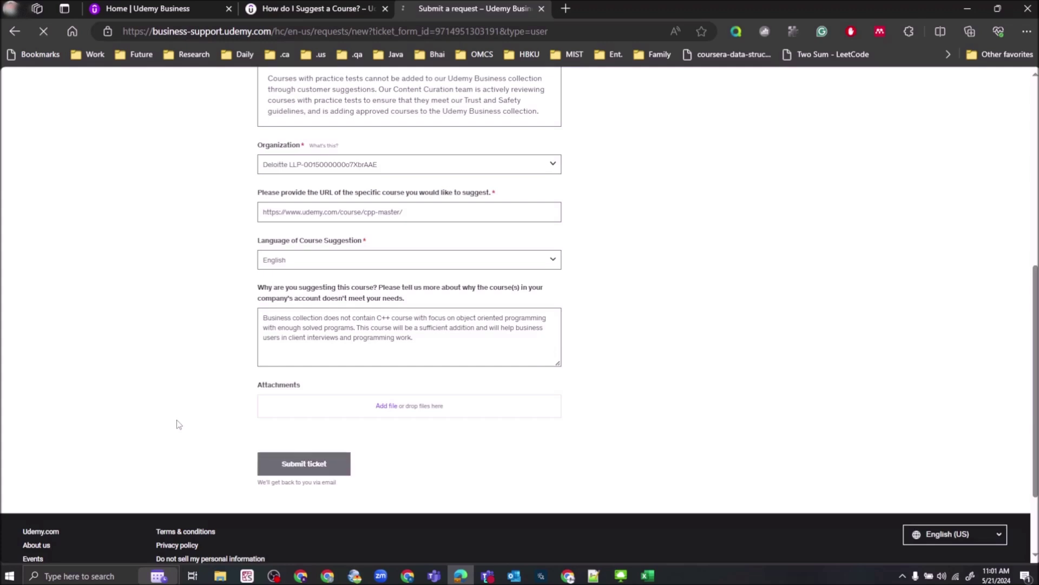